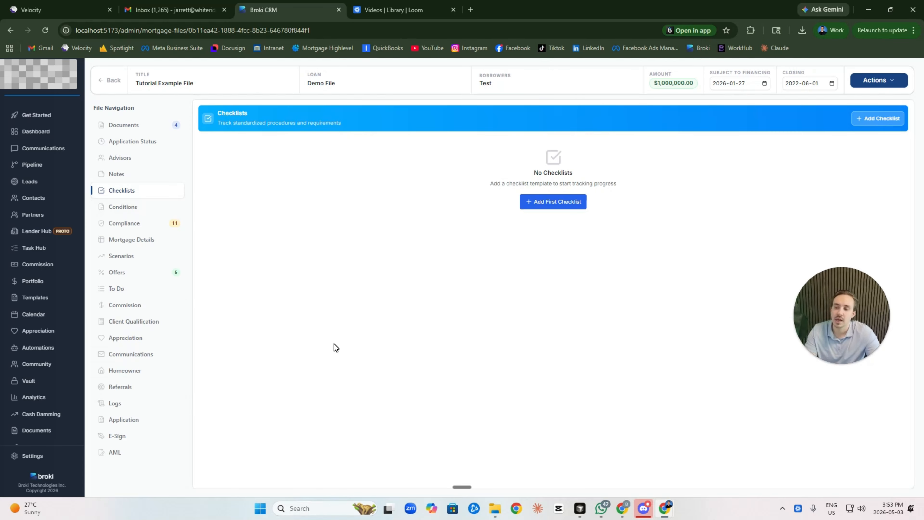
Step: Open the checklist templates in the pipeline and workflow settings
click(55, 463)
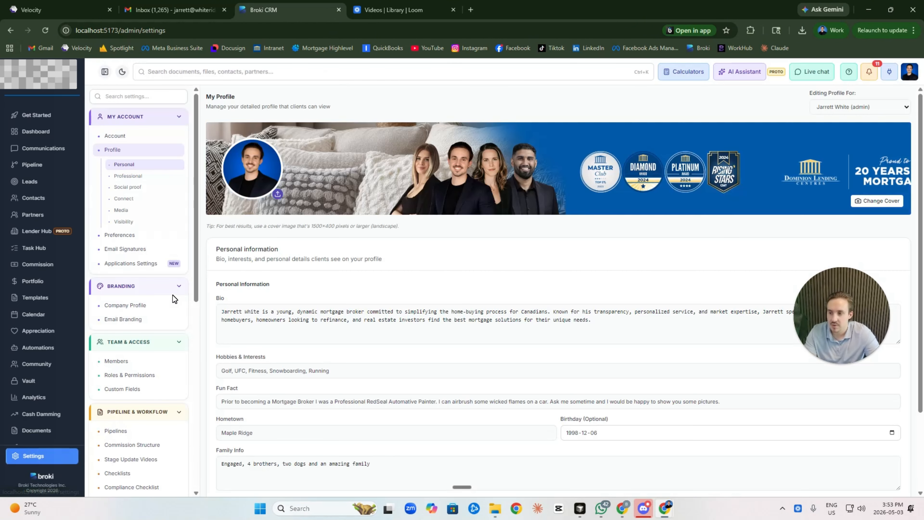
scroll(173, 299, down, 3)
scroll(173, 305, down, 2)
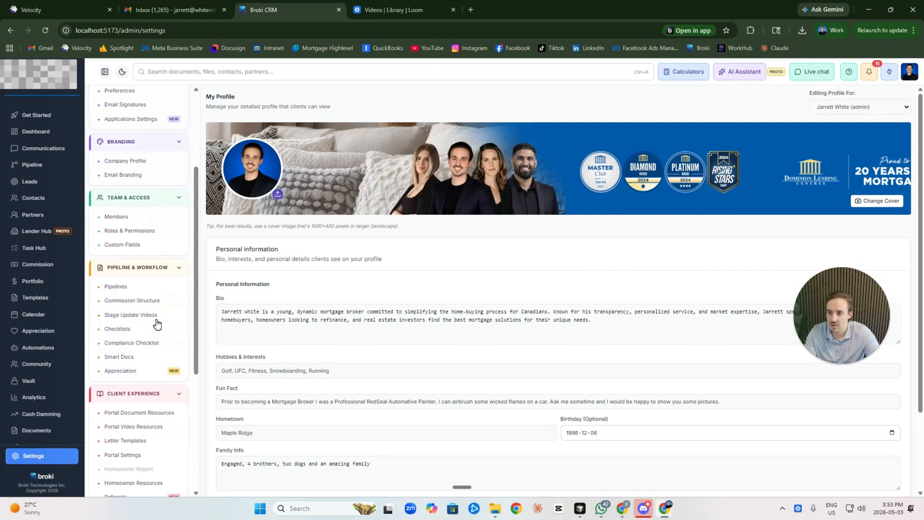
click(117, 331)
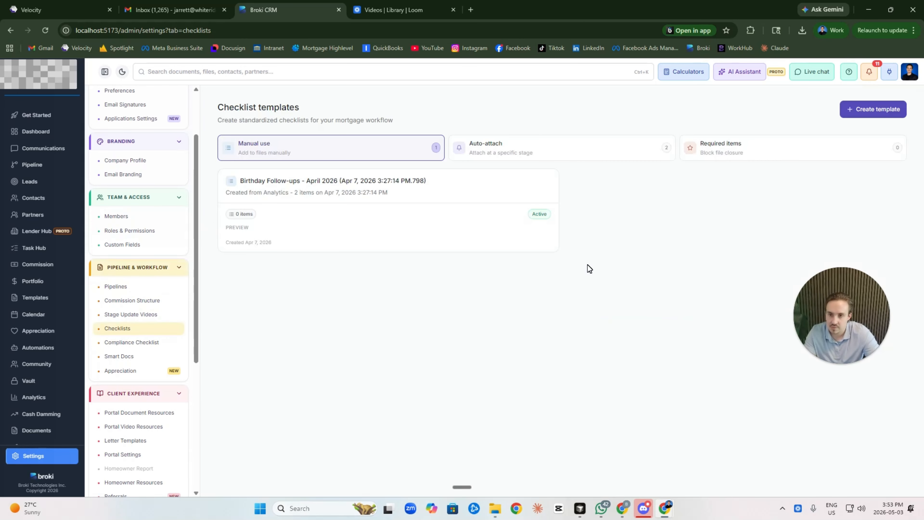
Step: Start a new checklist template named "Conditionally Approved"
click(873, 114)
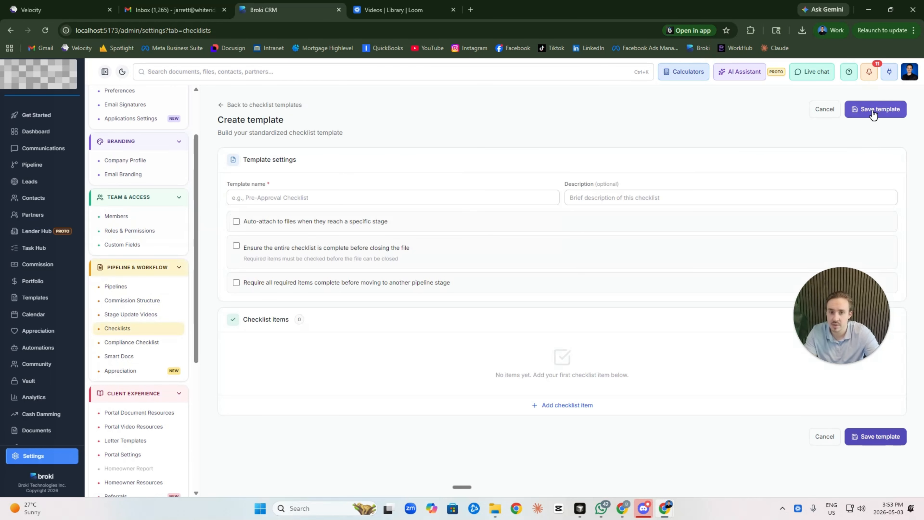
click(431, 195)
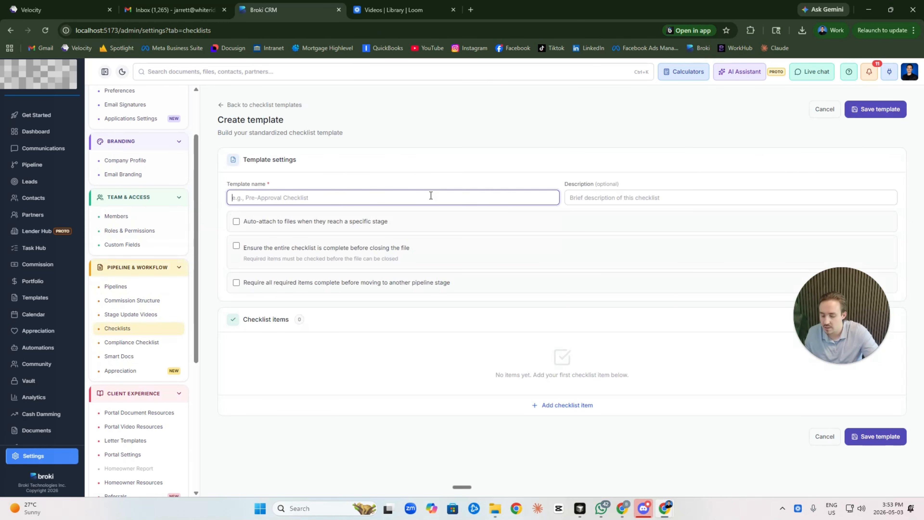
text(Conditiona)
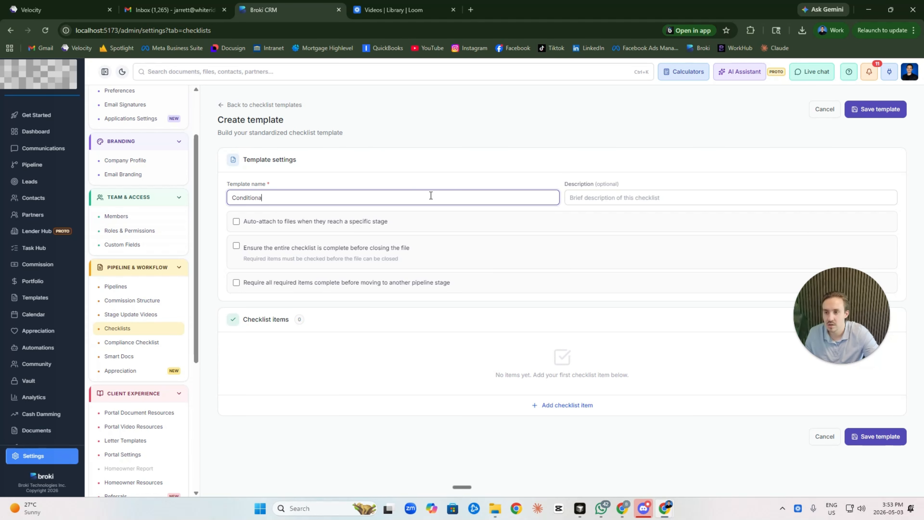
text(lly Approved)
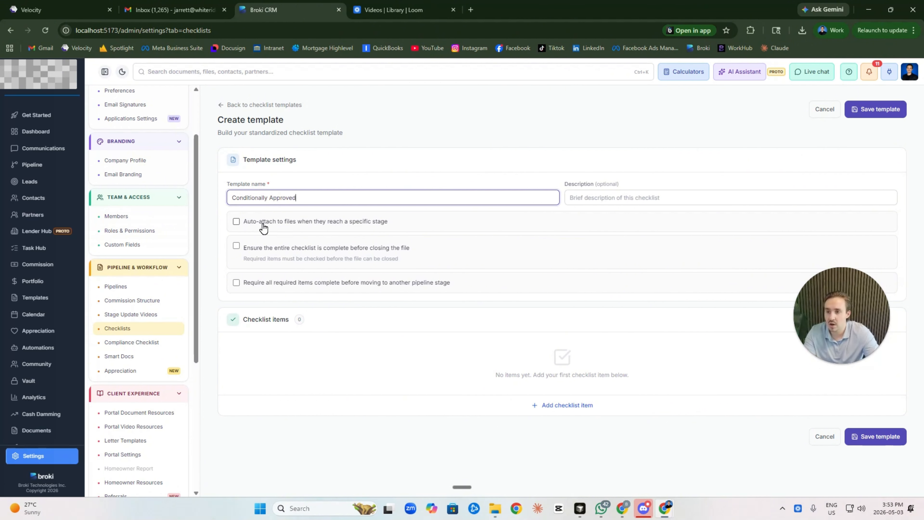
Step: Set the template to auto-attach to files that reach the Conditionally Approved pipeline stage
click(236, 221)
click(253, 257)
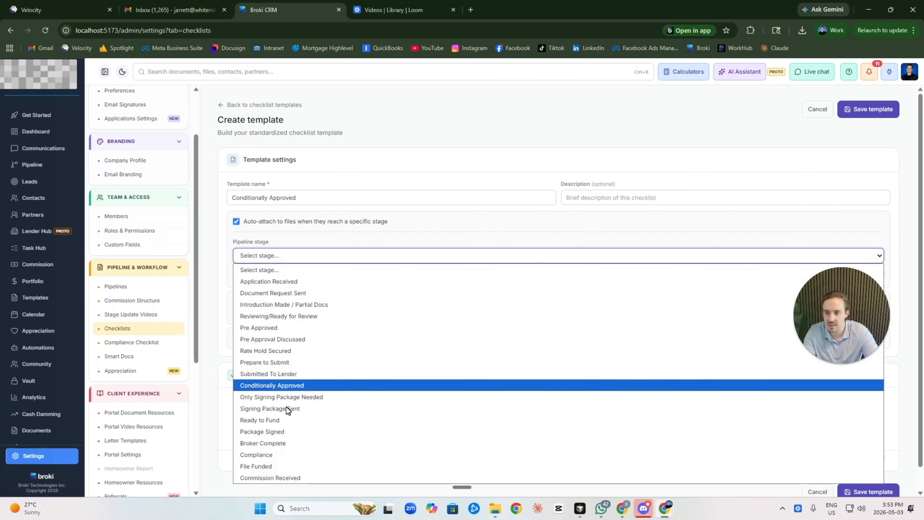
click(300, 385)
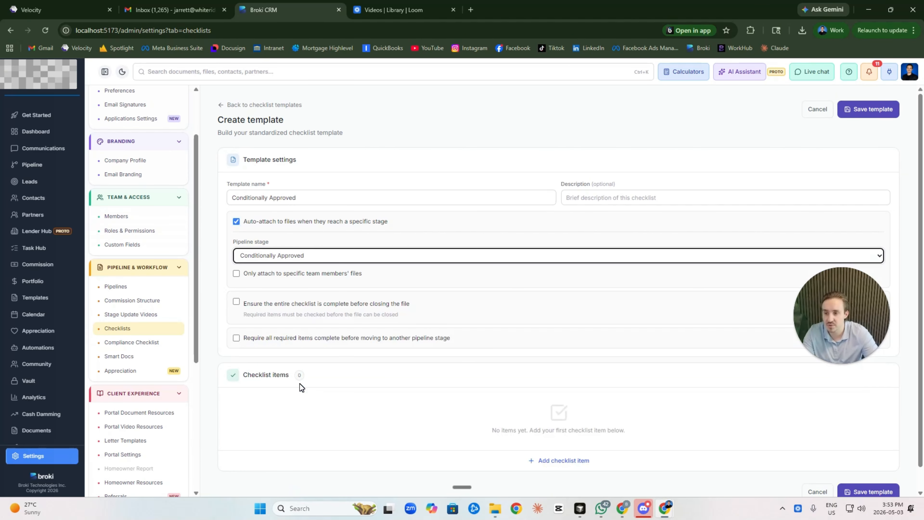
click(248, 274)
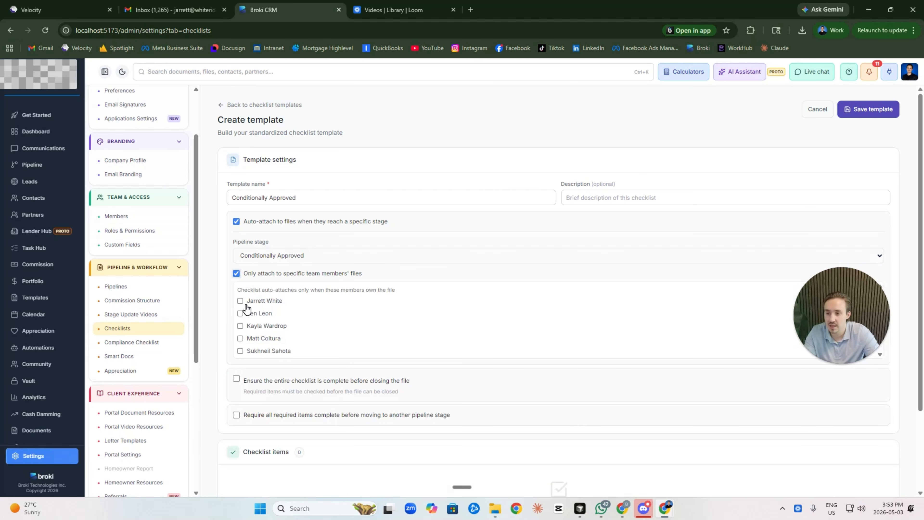
click(249, 276)
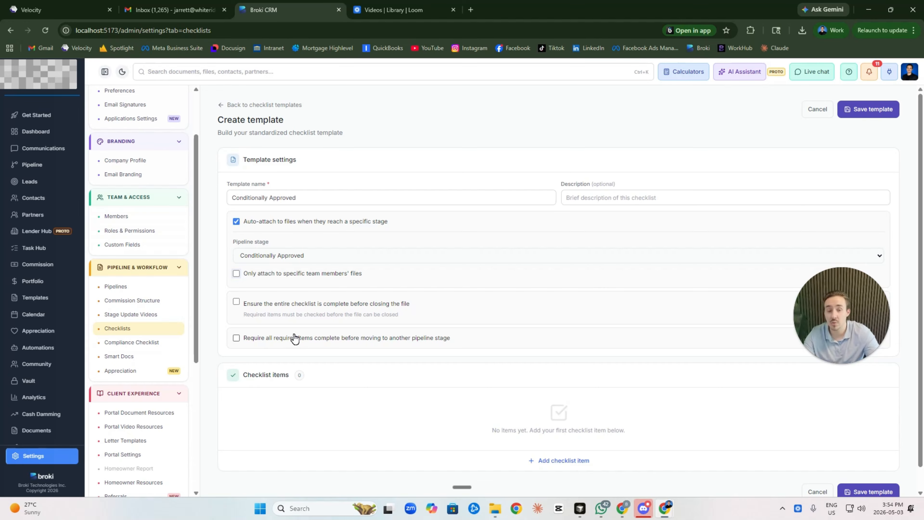
click(291, 308)
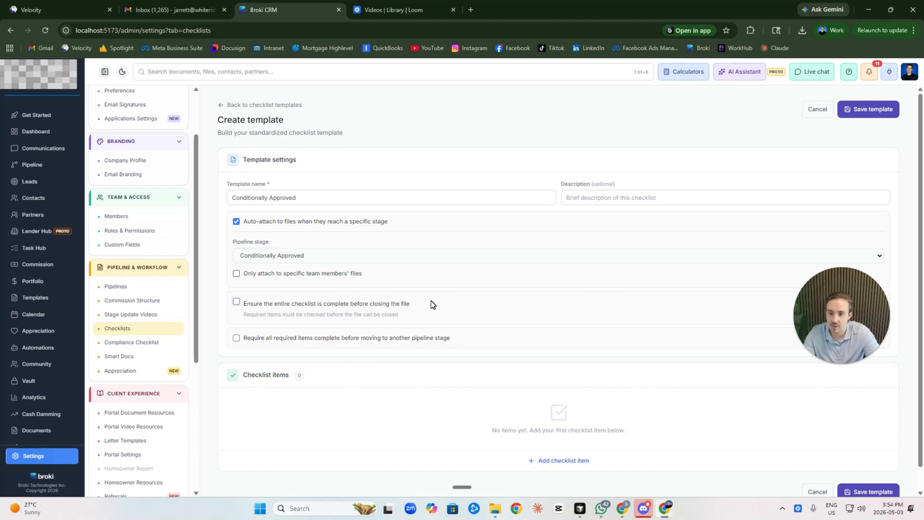
Step: Add a first checklist item titled "Verify Appraisal Isnt Needed"
scroll(432, 301, down, 1)
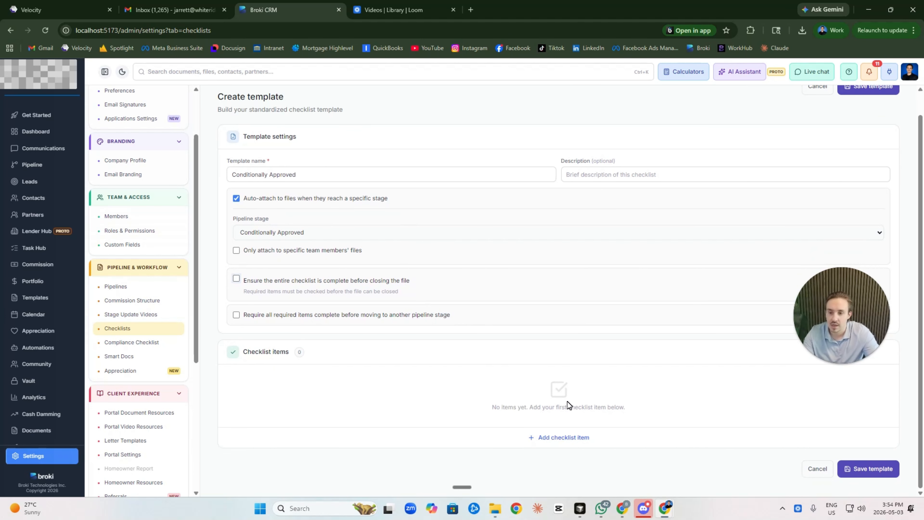
click(587, 439)
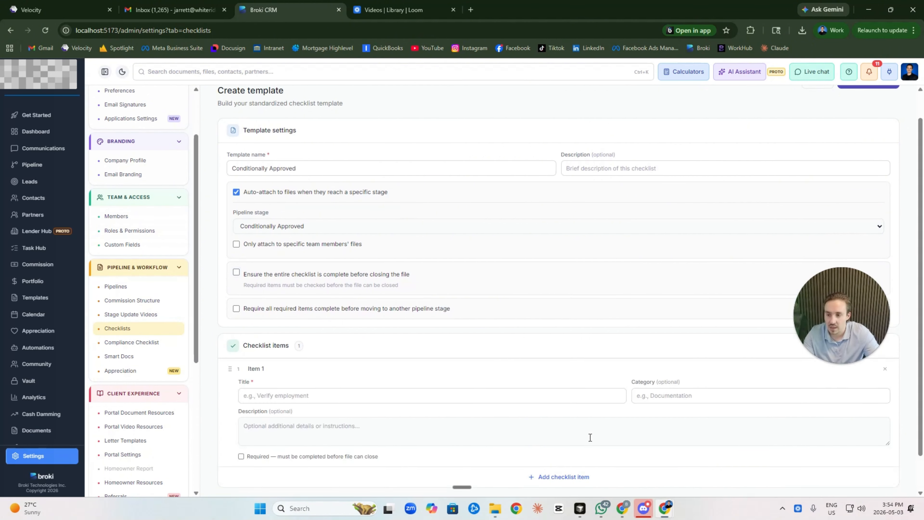
scroll(510, 415, down, 1)
click(480, 358)
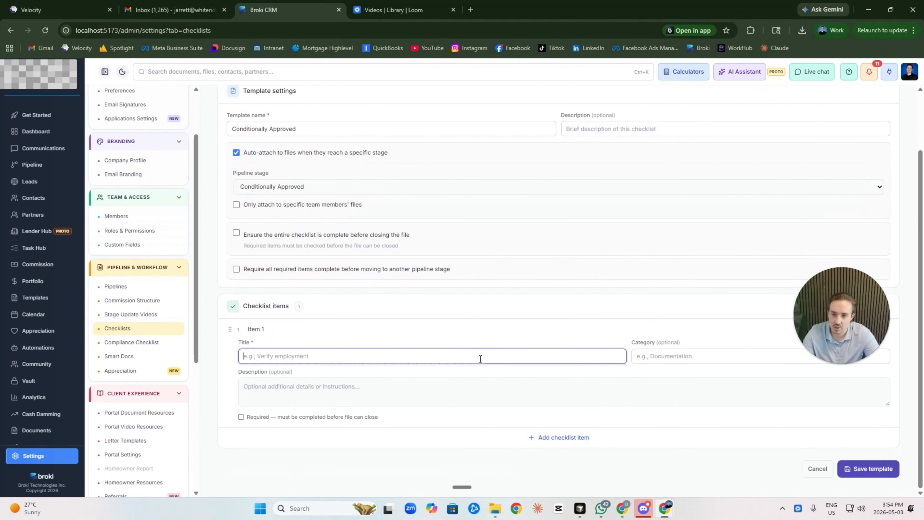
text(Ver)
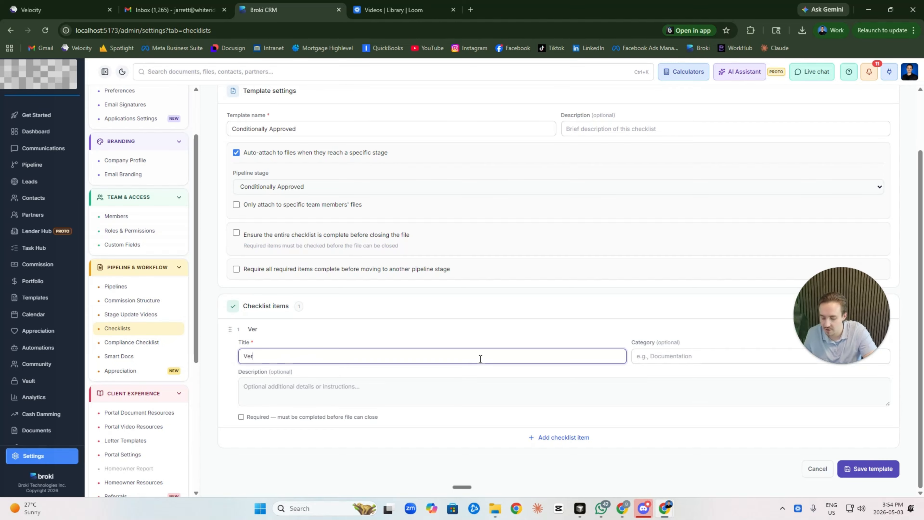
text(ify Appraisal Is)
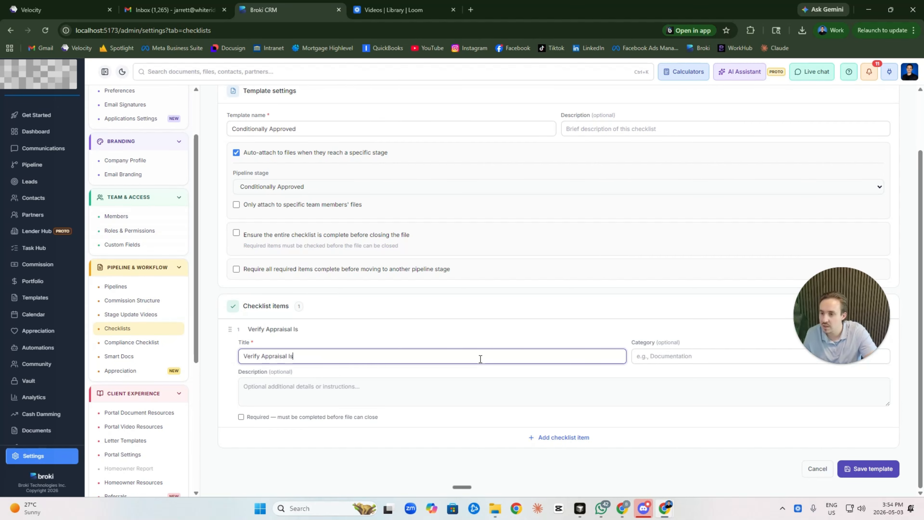
text(nt Needed)
click(483, 342)
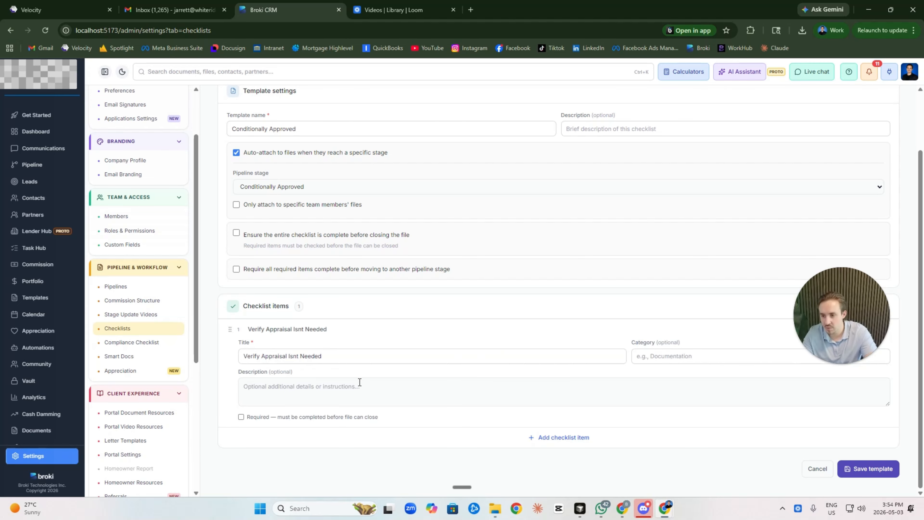
Step: Add a second checklist item titled "Send to Rate Department for Better Rate"
click(563, 439)
click(412, 468)
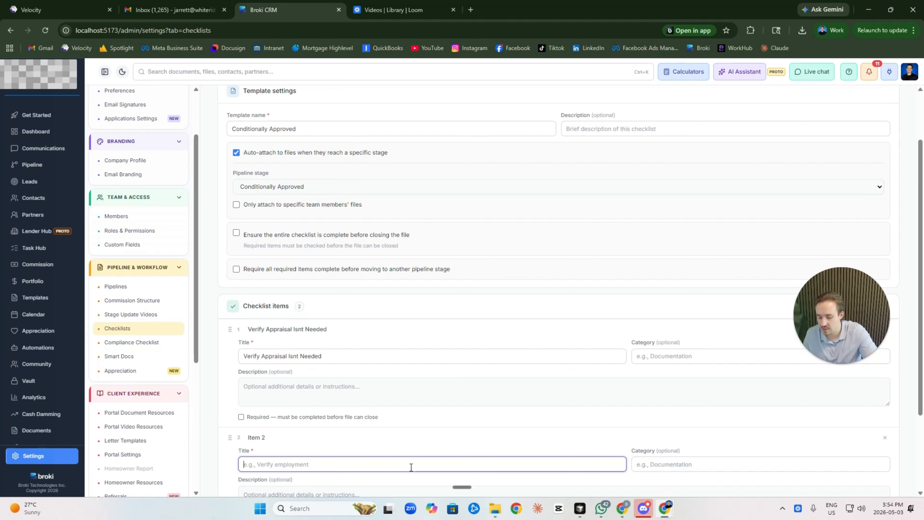
text(Send to Rate )
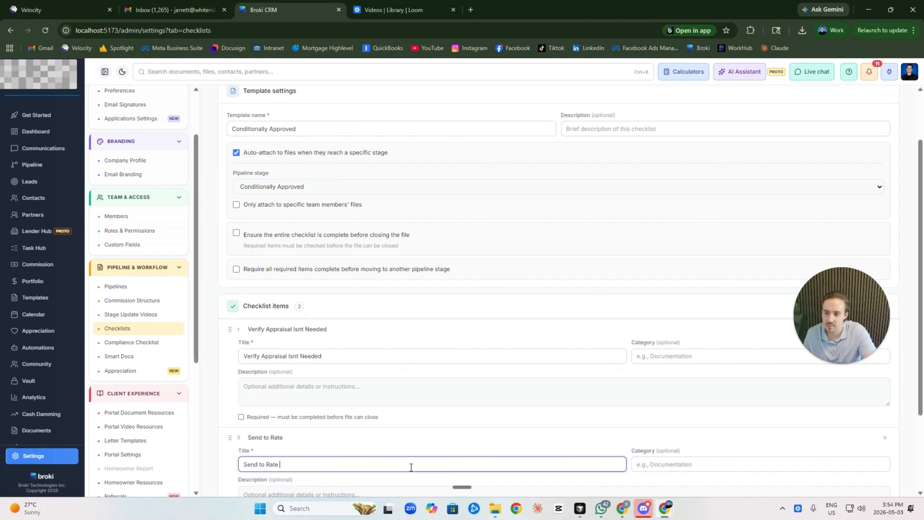
text(Departmwen)
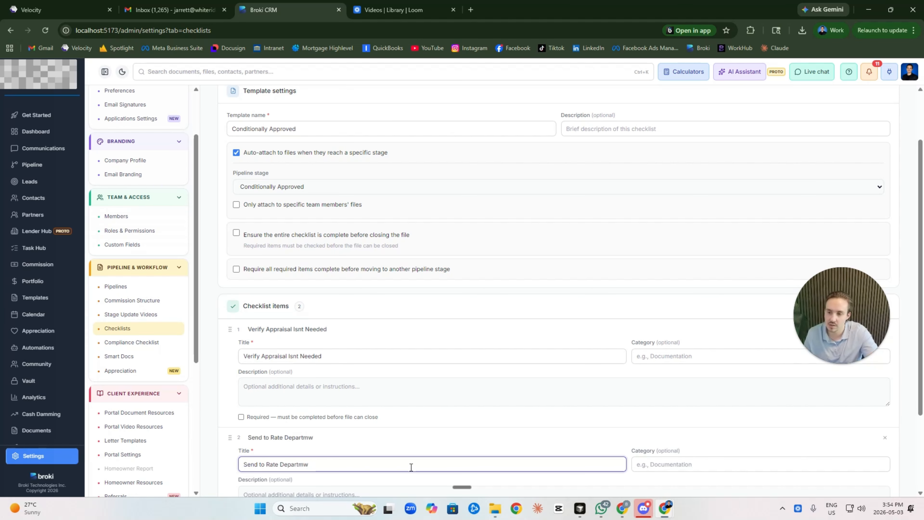
key(BackSpace)
text(ent for Better Rate)
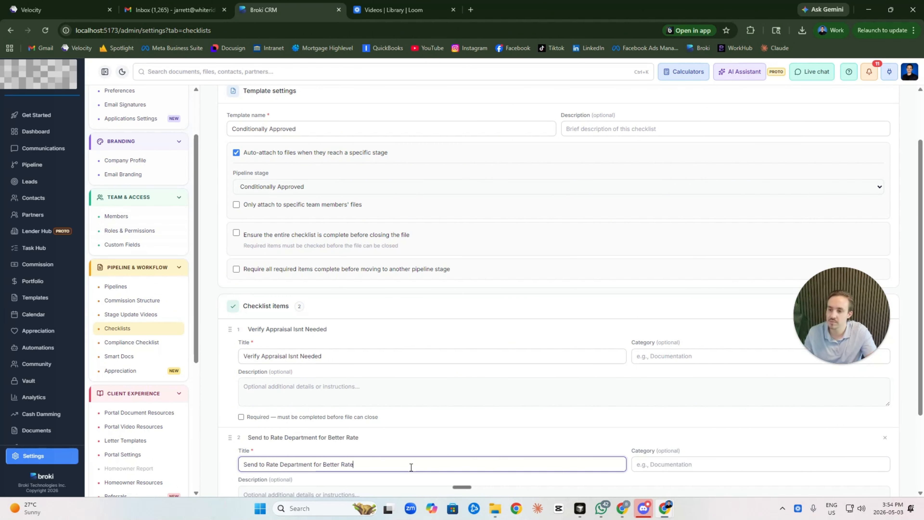
Step: Add a third checklist item titled "Notify Client and Realtor the File is Conditionally Approved"
scroll(491, 405, down, 3)
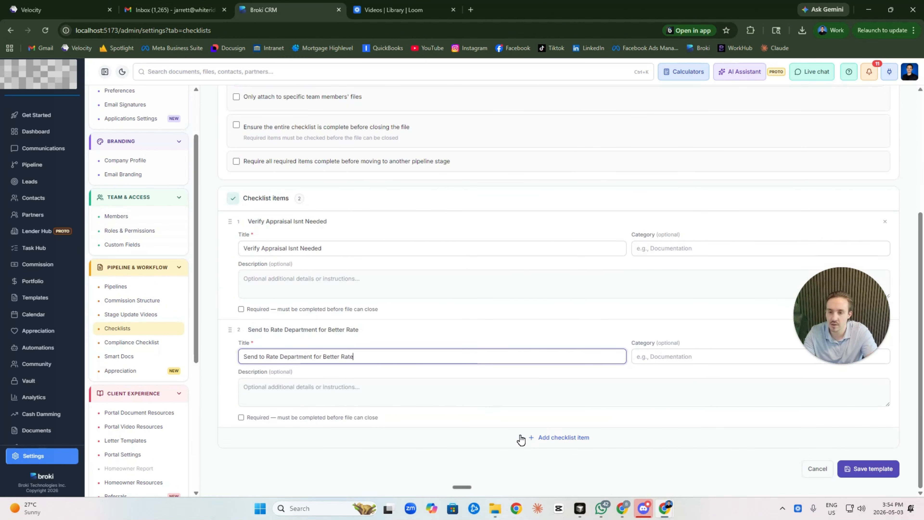
click(522, 439)
scroll(453, 384, down, 1)
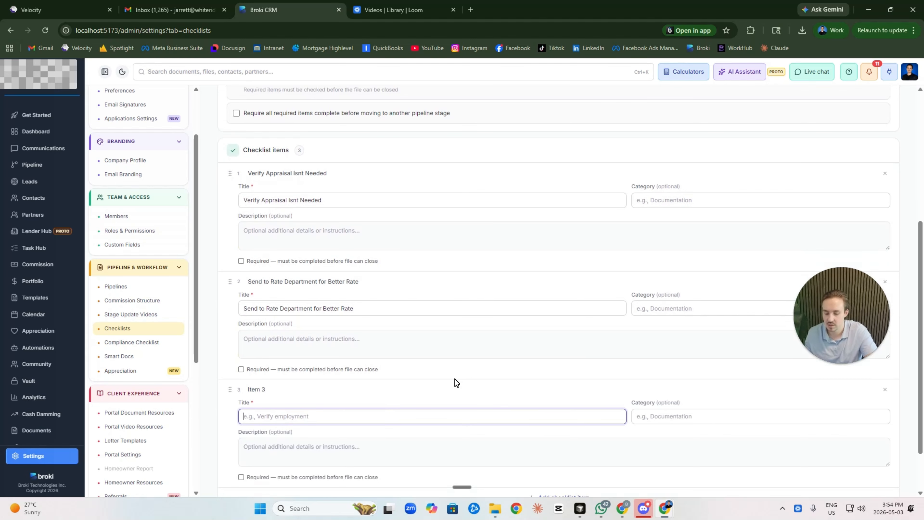
text(Notify Client an)
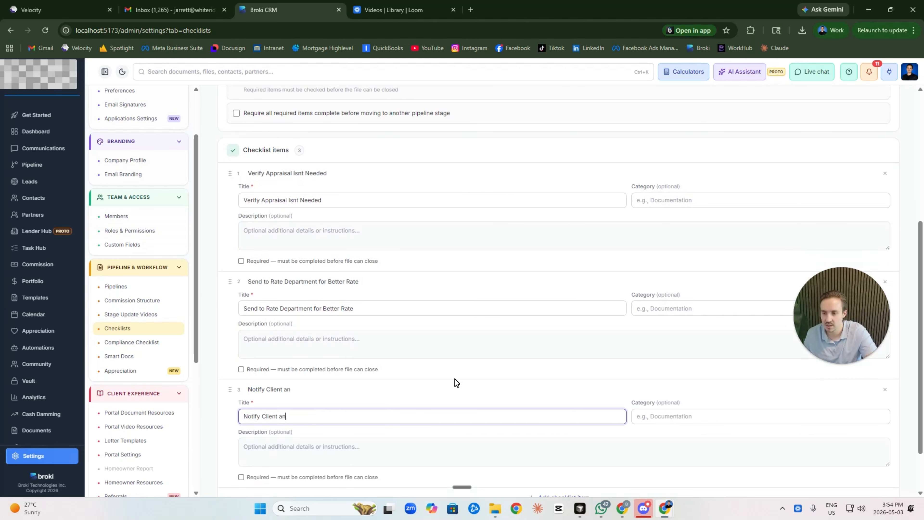
text(d Realtor the)
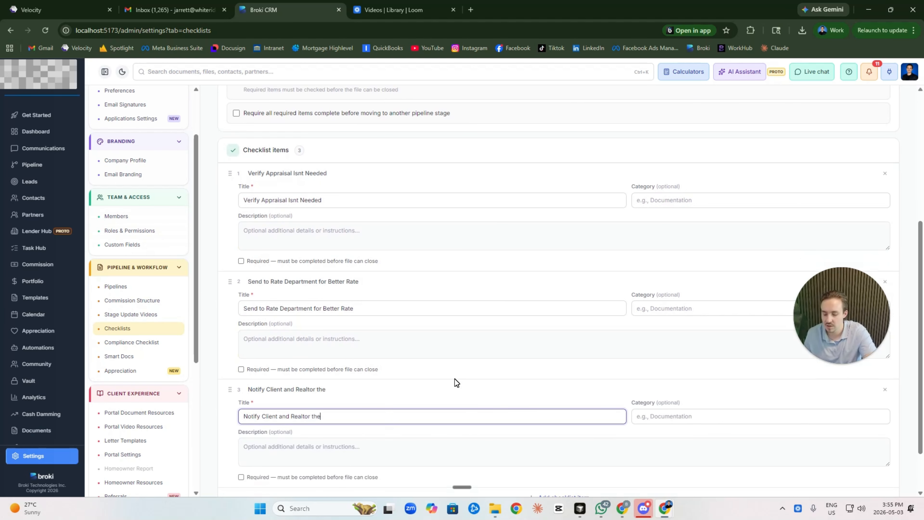
text( File is Conditionally Approved)
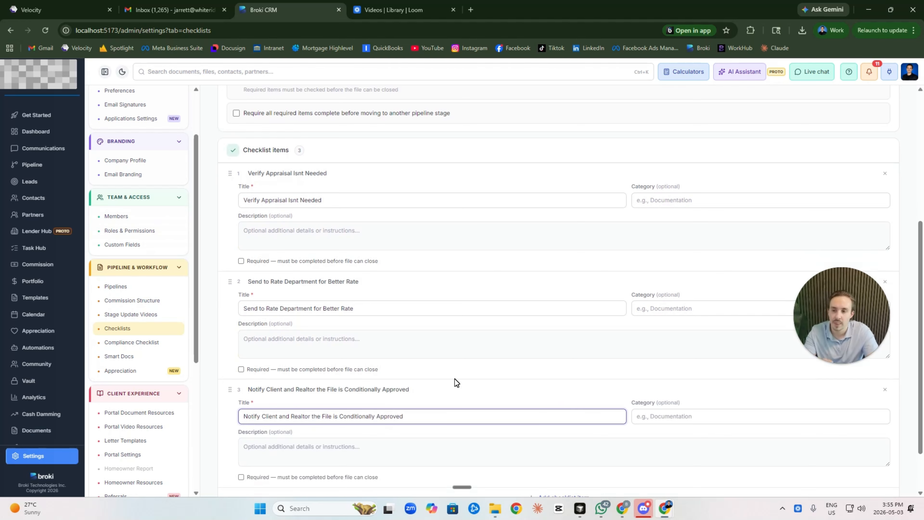
click(455, 379)
Step: Review the template's settings and checklist items, and save the template
scroll(470, 346, up, 5)
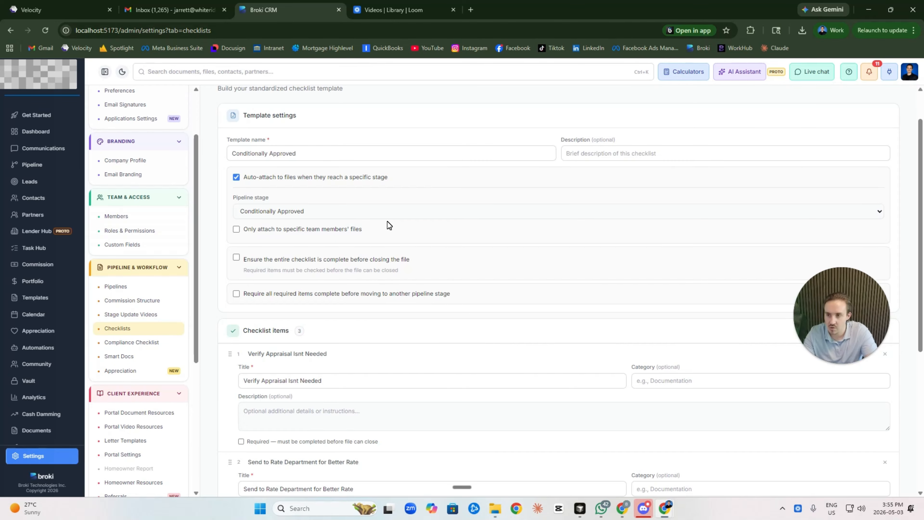
scroll(466, 327, down, 6)
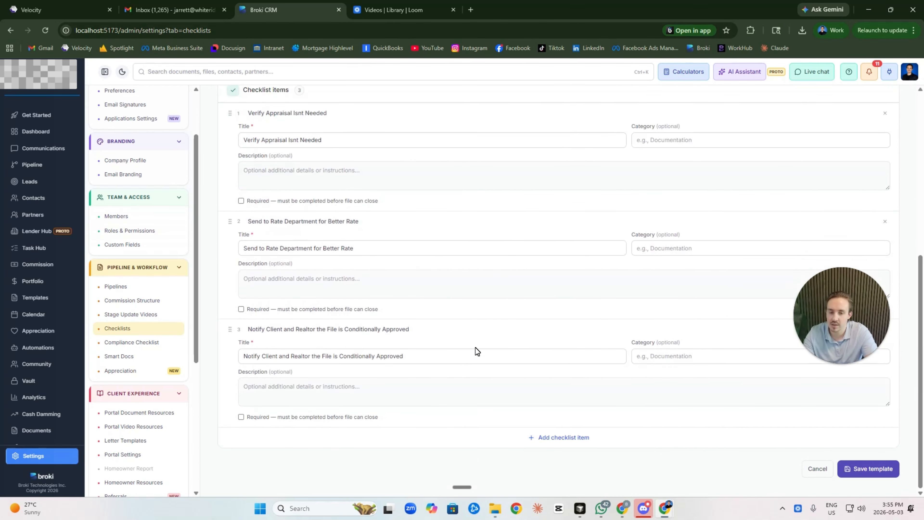
click(885, 470)
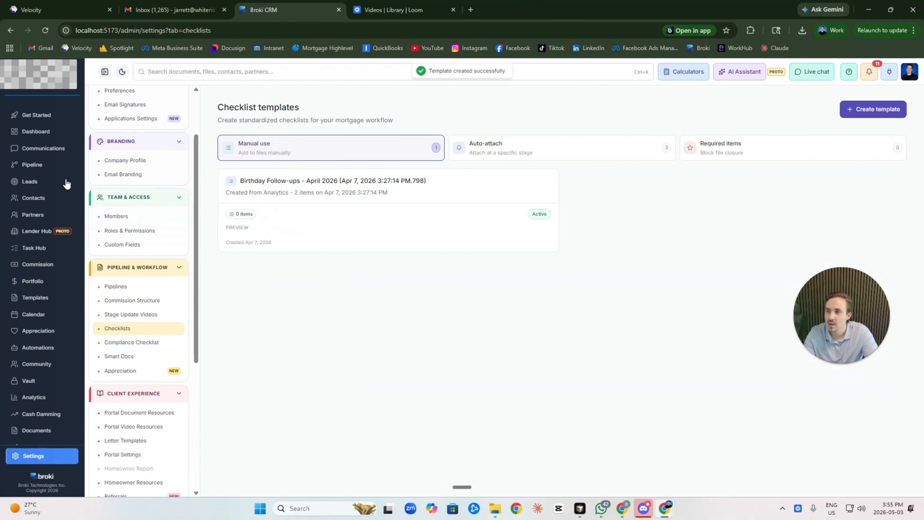
Step: Move the Tutorial Example File from Application Received to the Conditionally Approved stage in the pipeline
click(56, 170)
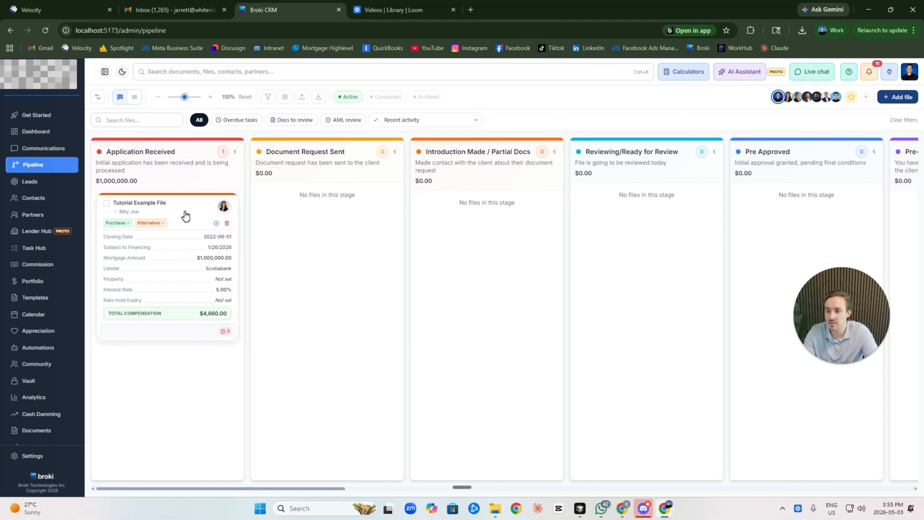
drag(186, 215, 682, 235)
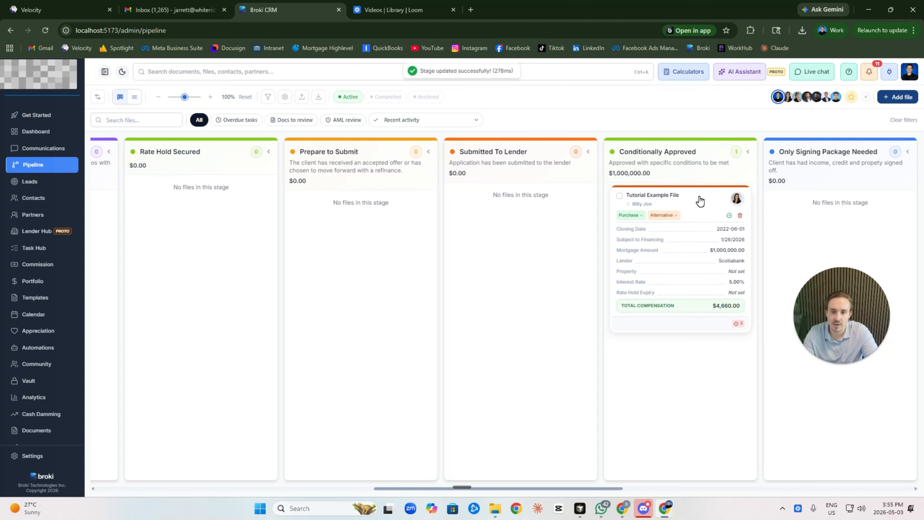
Step: Inspect the Conditionally Approved checklist attached to the Tutorial Example File, including the form for adding a custom item
click(699, 200)
click(118, 192)
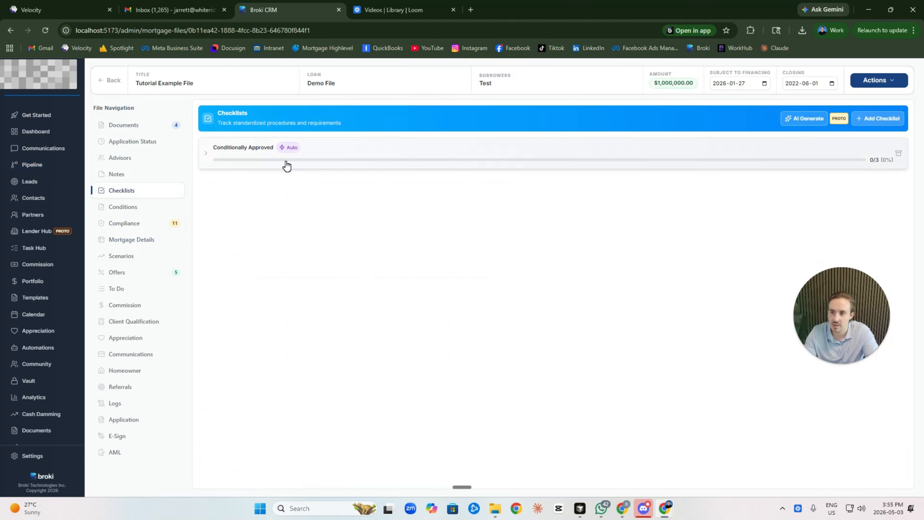
click(219, 155)
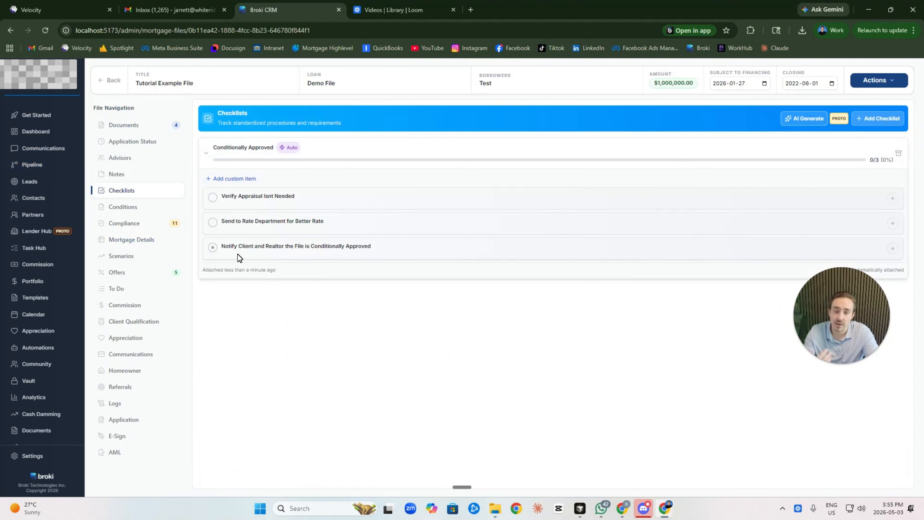
click(237, 179)
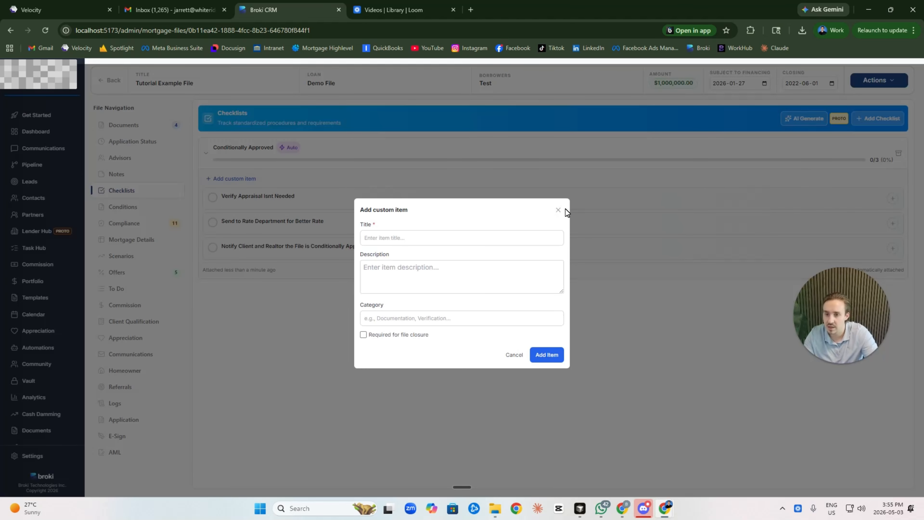
click(558, 210)
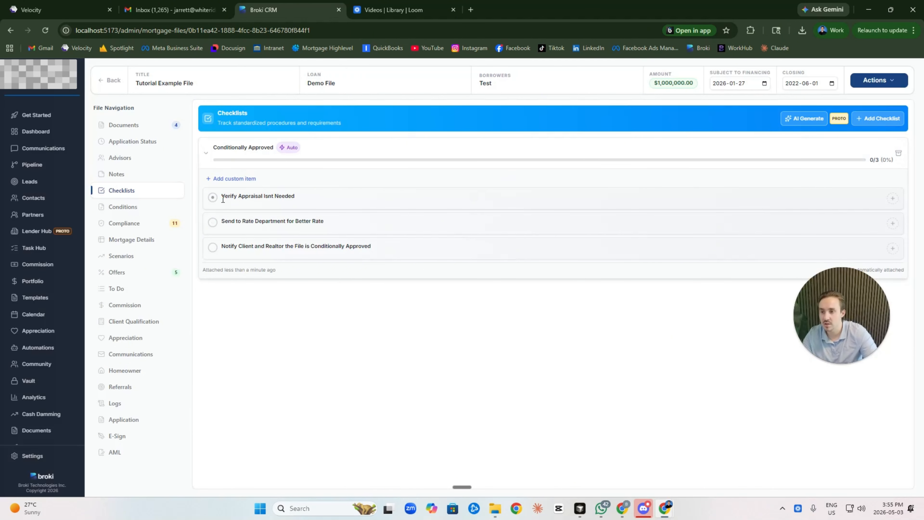
Step: Mark all three items of the Conditionally Approved checklist as completed
click(213, 197)
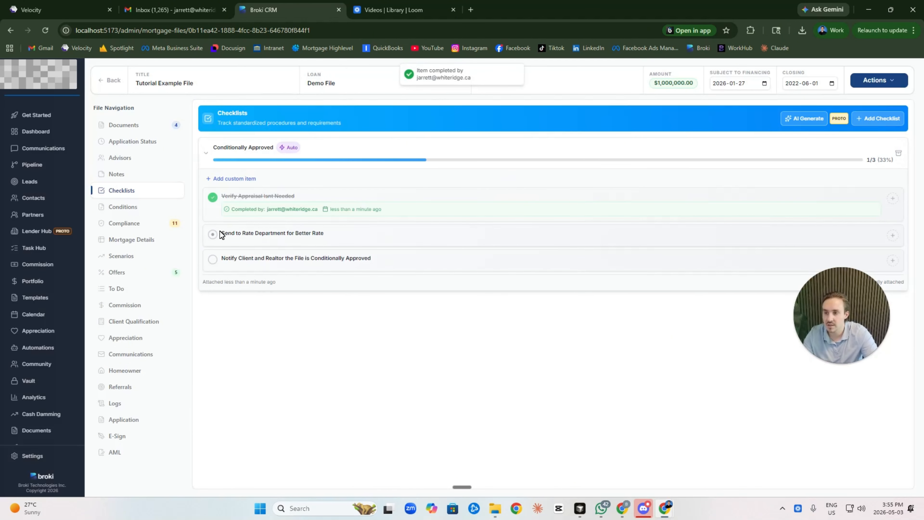
click(213, 234)
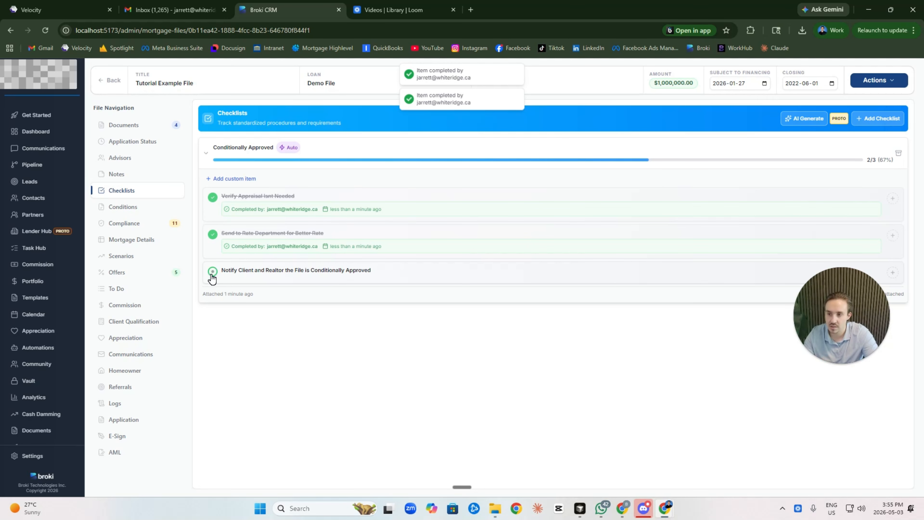
click(212, 271)
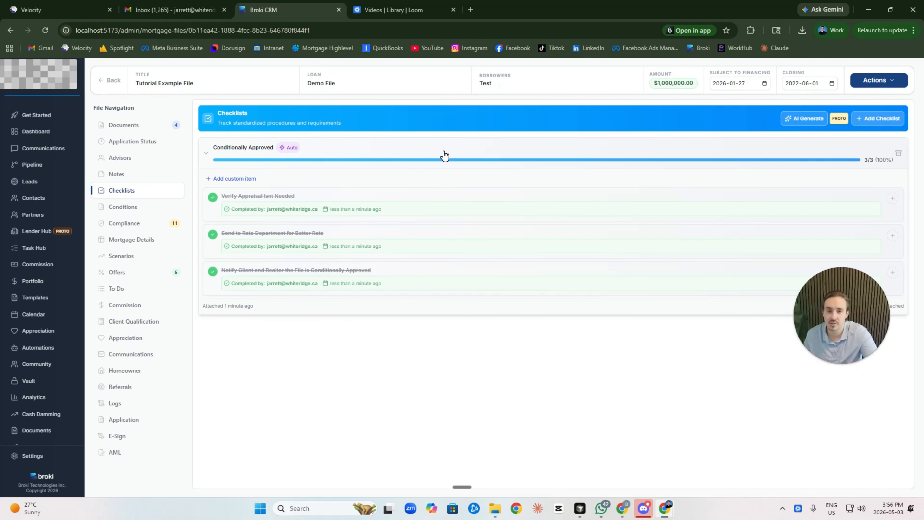
Step: Collapse the Conditionally Approved checklist and view the checklist templates available for manual attachment to the file, without adding one
click(794, 155)
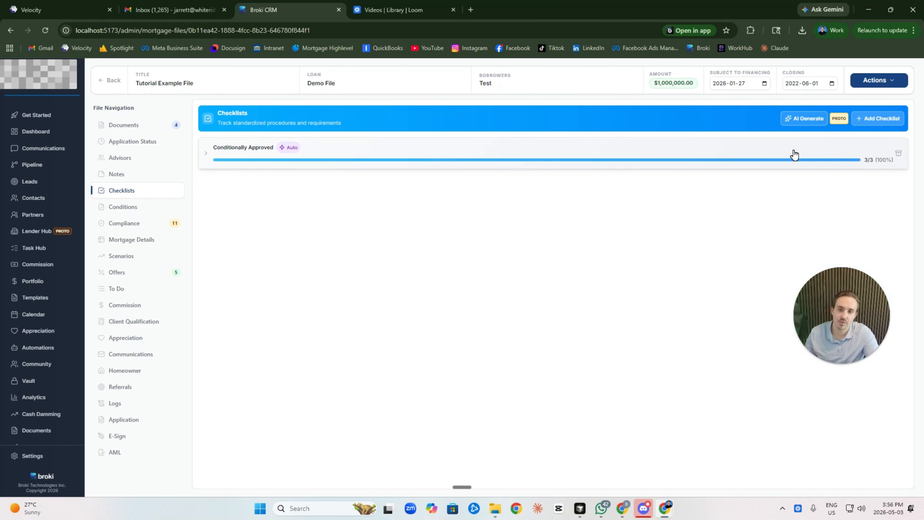
click(873, 124)
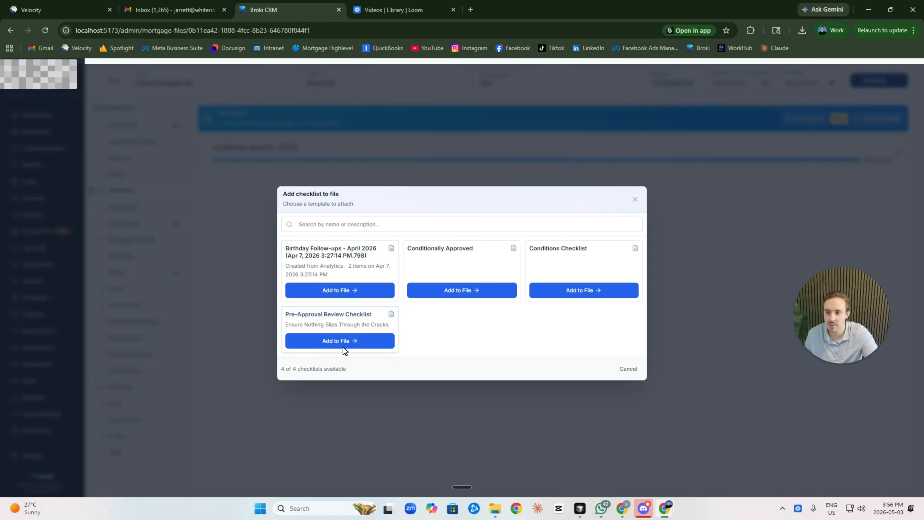
click(635, 200)
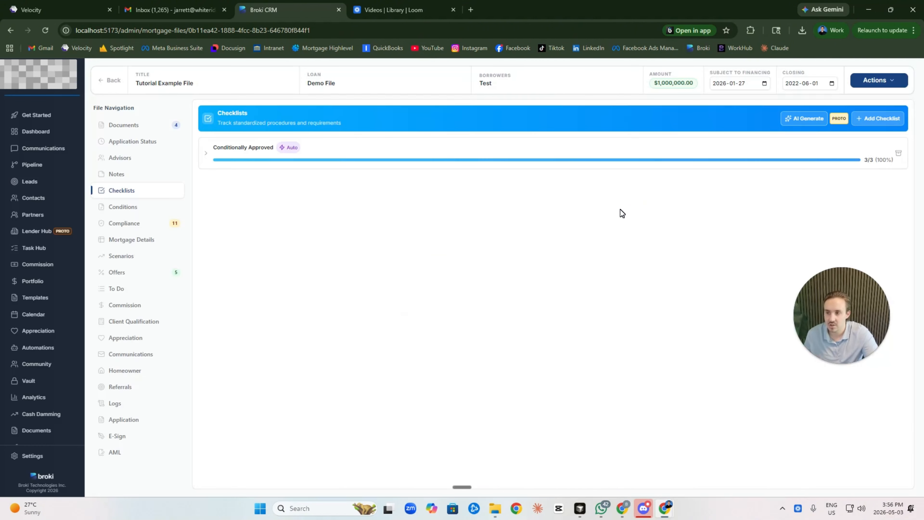